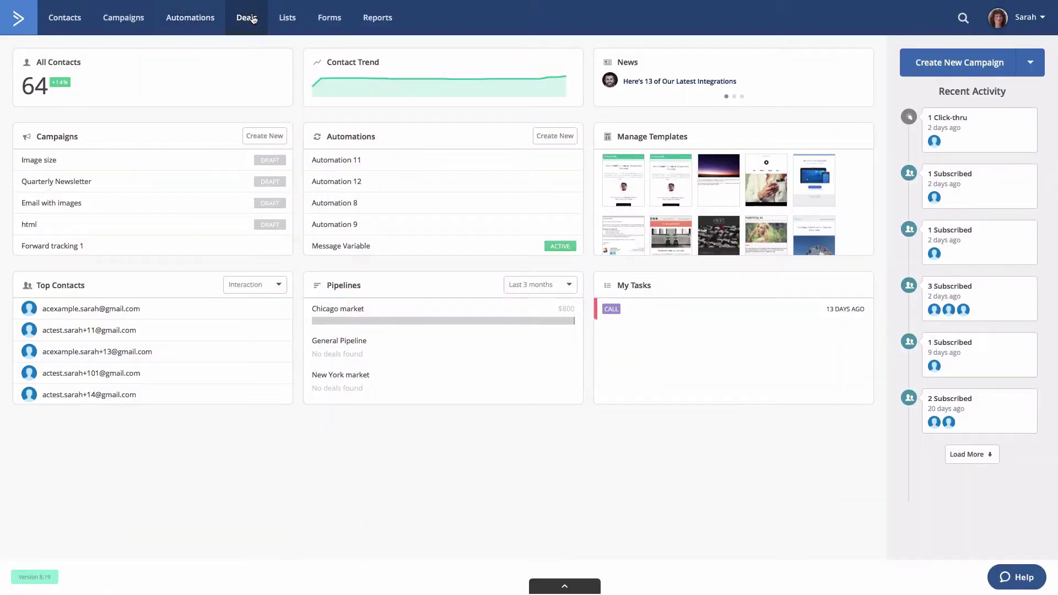
{"action": "left_click", "coordinate": [247, 18]}
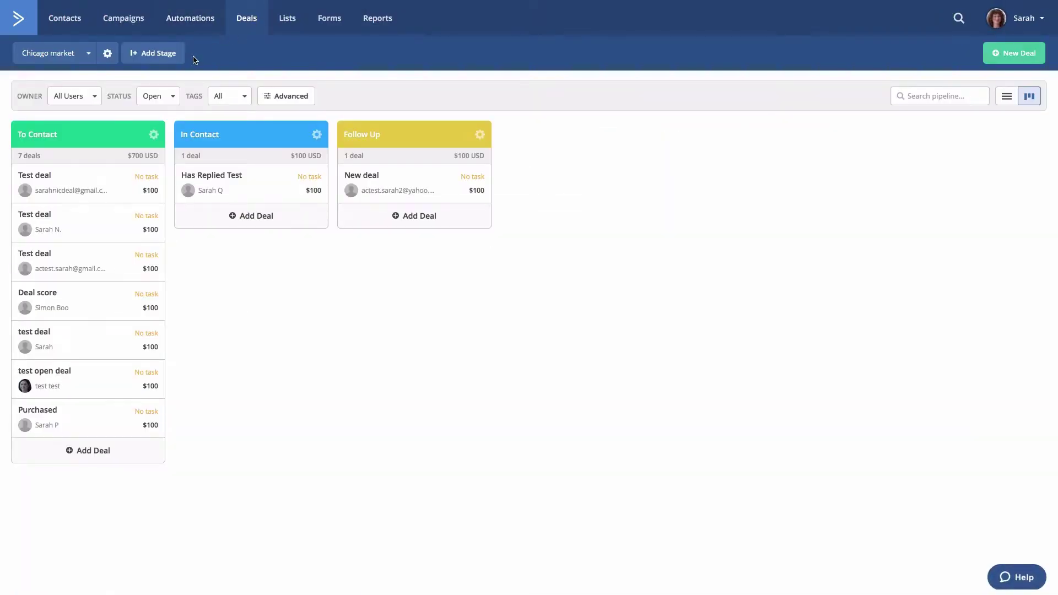
{"action": "left_click", "coordinate": [87, 55]}
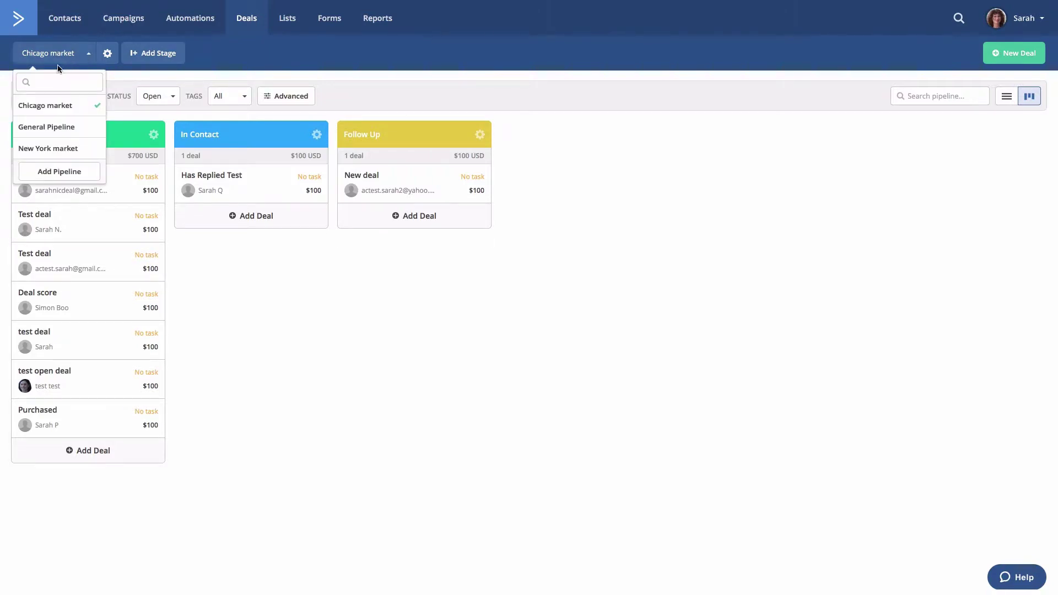
{"action": "left_click", "coordinate": [57, 109]}
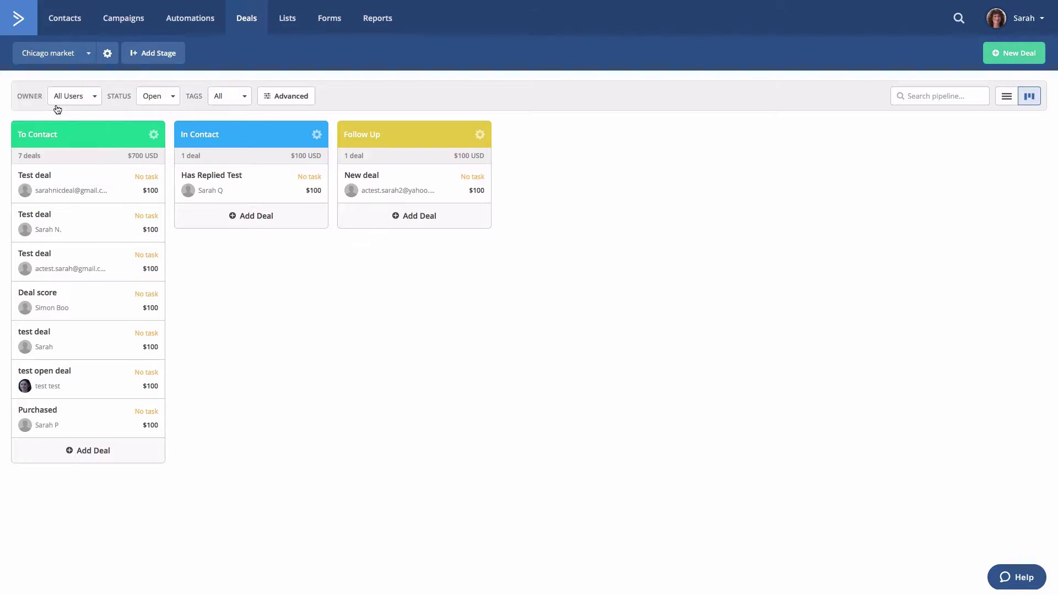
Open the Chicago market pipeline's options from its gear menu.
{"action": "left_click", "coordinate": [108, 57]}
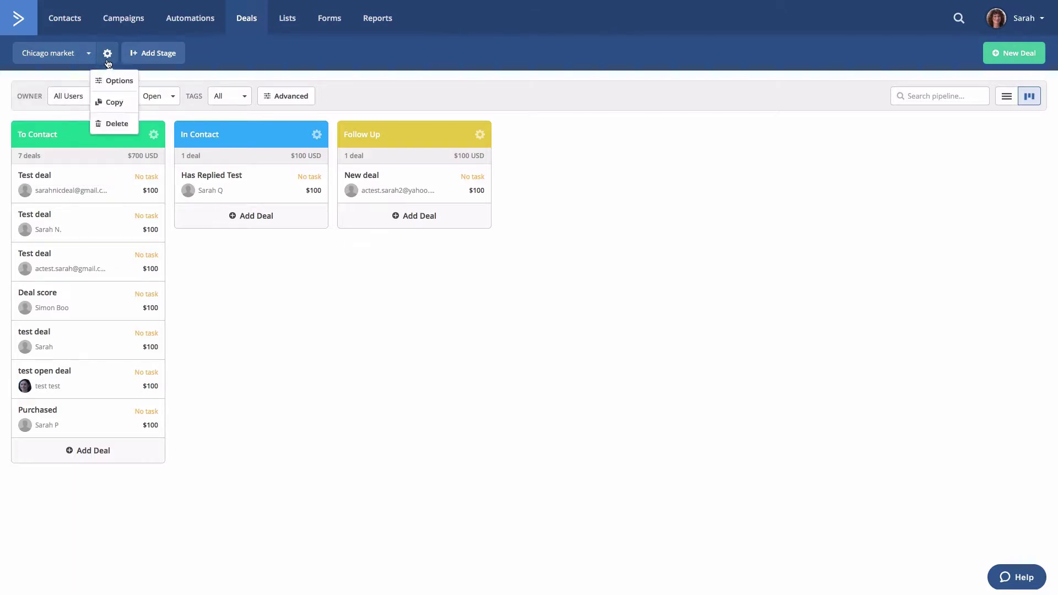
{"action": "left_click", "coordinate": [115, 81]}
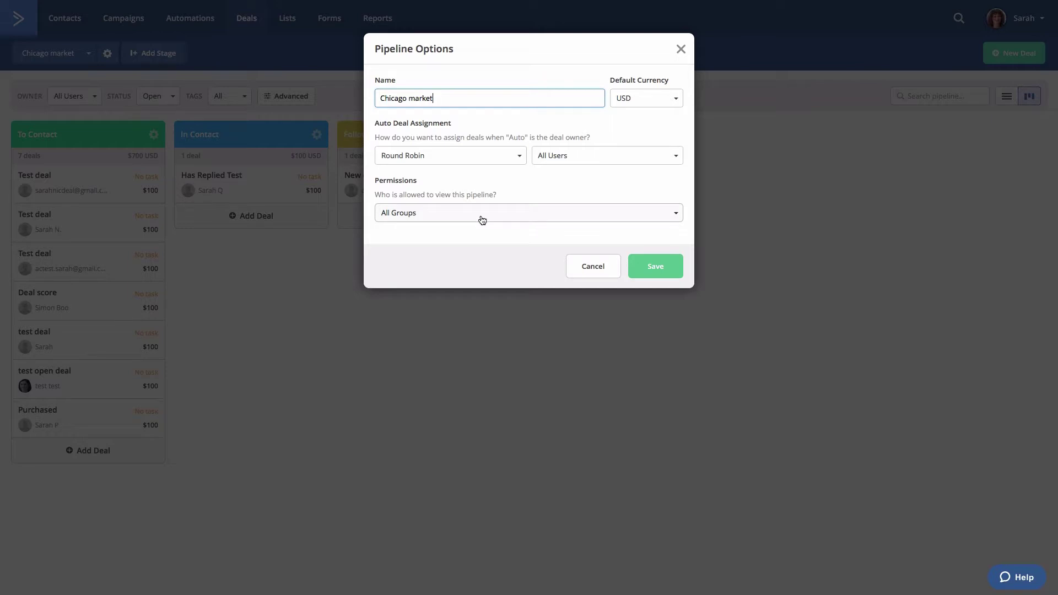
Set the Chicago market pipeline's Permissions to the Sales group only.
{"action": "left_click", "coordinate": [676, 217]}
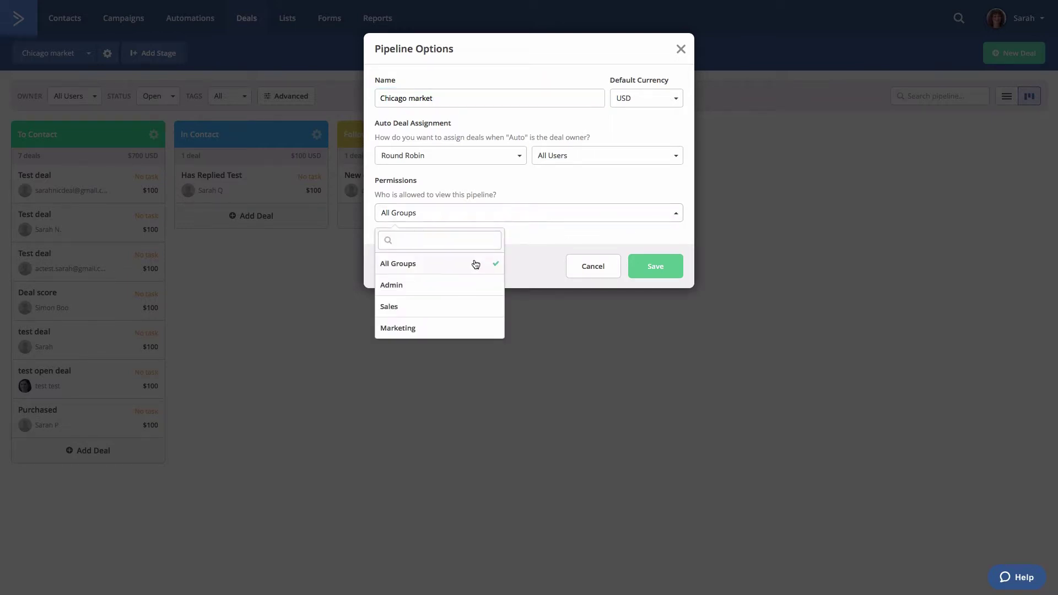
{"action": "left_click", "coordinate": [459, 312]}
{"action": "left_click", "coordinate": [548, 241]}
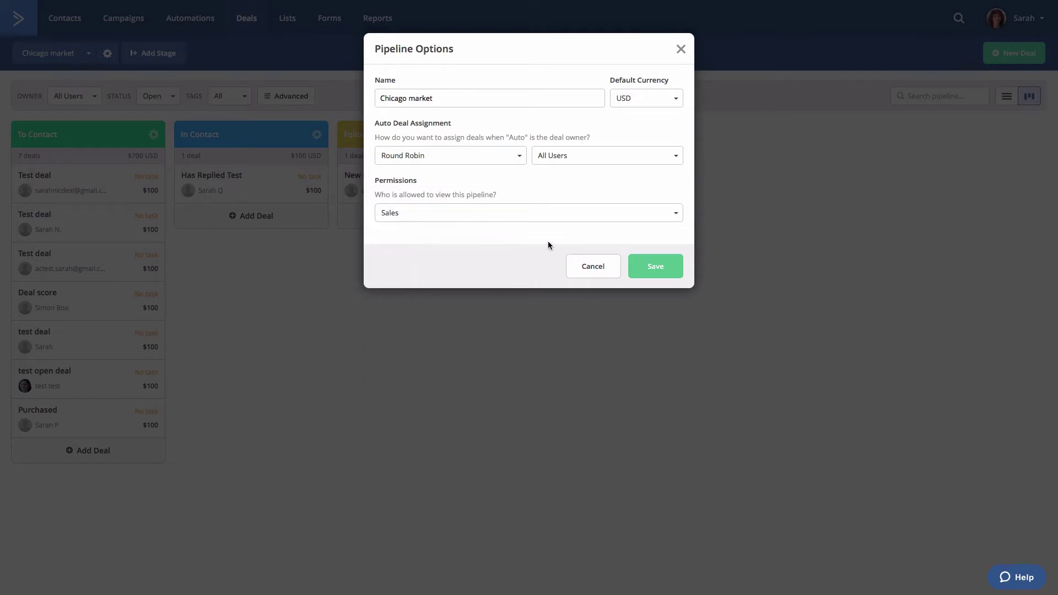